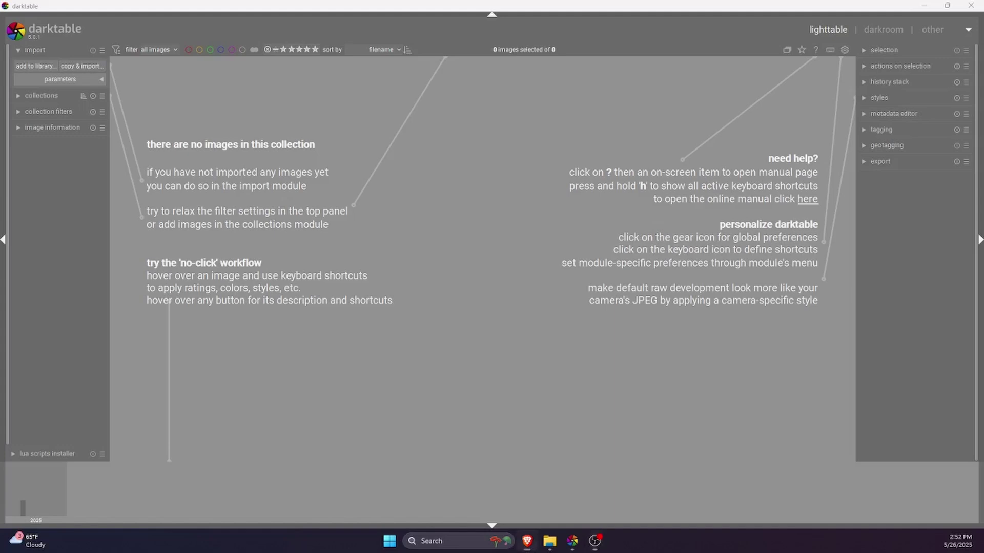
- Start a copy & import into the empty library, which brings up the base directory notice
{"action": "left_click", "coordinate": [82, 66]}
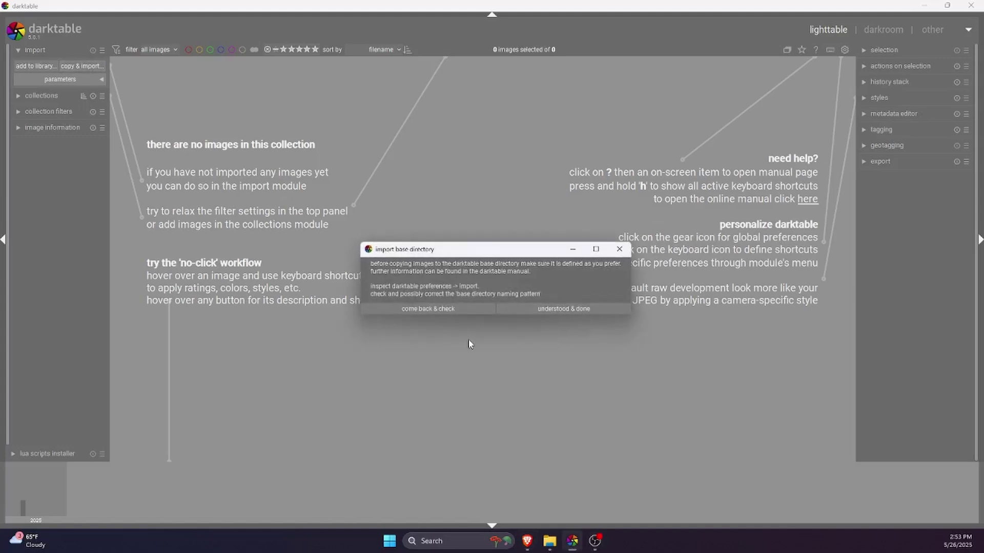
- Copy and import DSCF3993.RAF from the RAWs folder, then select its beach-photo thumbnail
{"action": "left_click", "coordinate": [534, 309]}
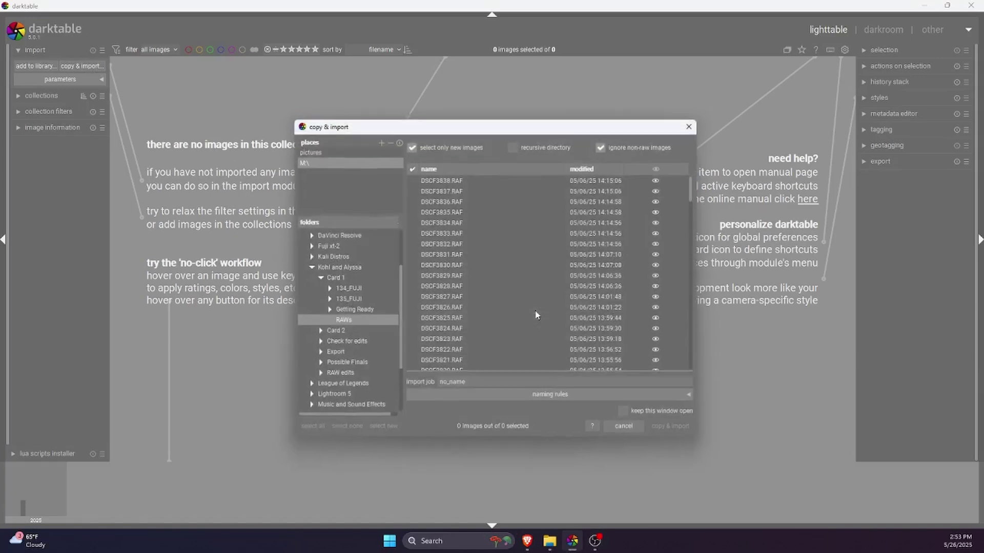
{"action": "scroll", "coordinate": [497, 314], "scroll_direction": "down", "scroll_amount": 20}
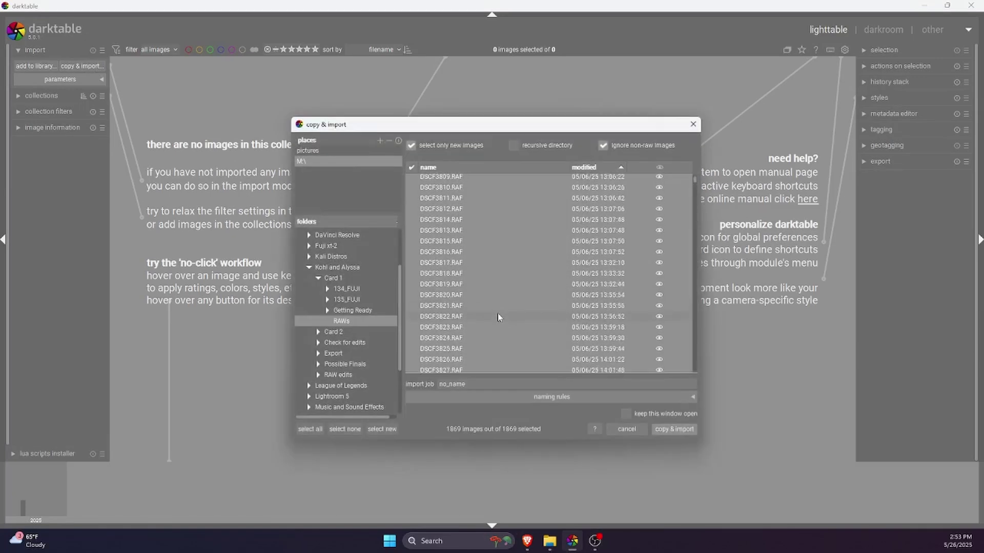
{"action": "scroll", "coordinate": [499, 317], "scroll_direction": "down", "scroll_amount": 20}
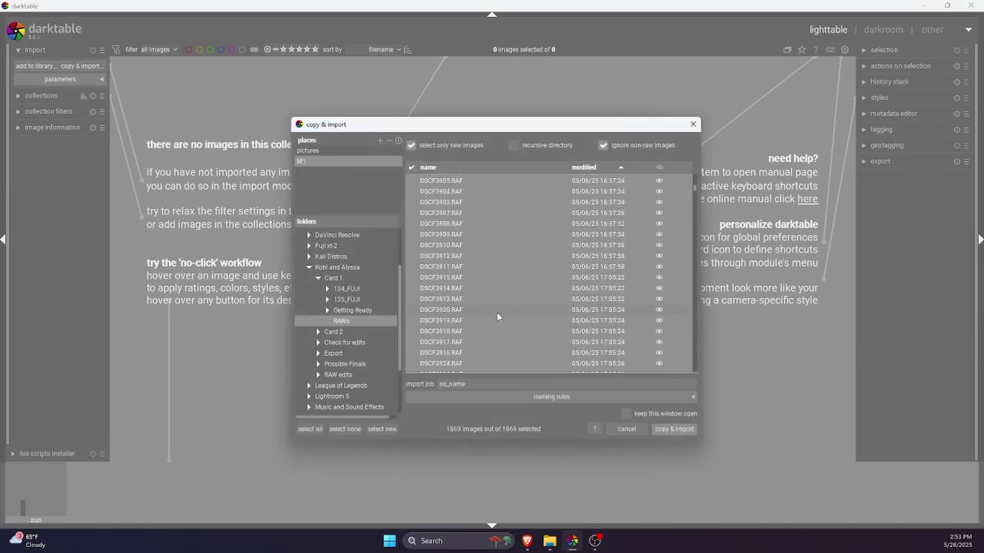
{"action": "scroll", "coordinate": [487, 316], "scroll_direction": "down", "scroll_amount": 8}
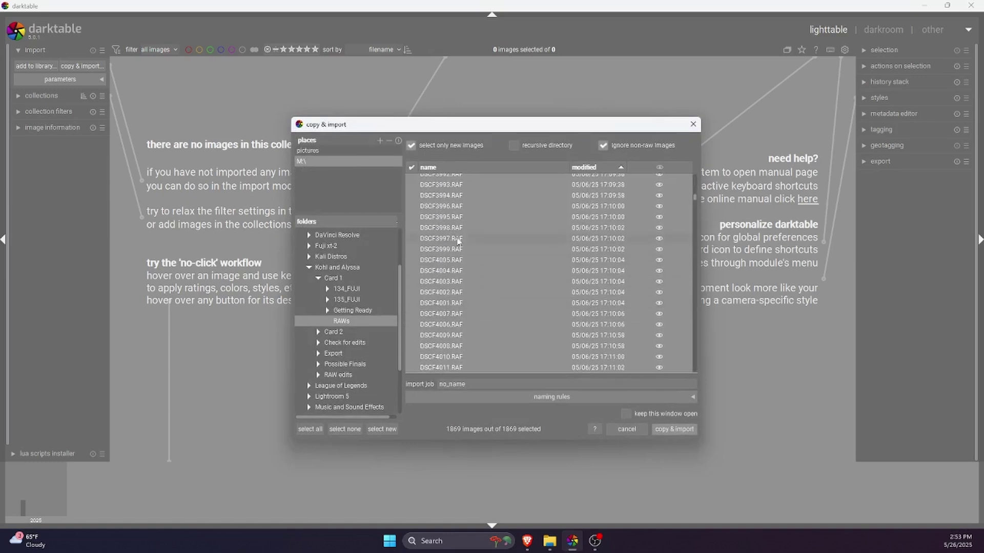
{"action": "scroll", "coordinate": [457, 228], "scroll_direction": "up", "scroll_amount": 2}
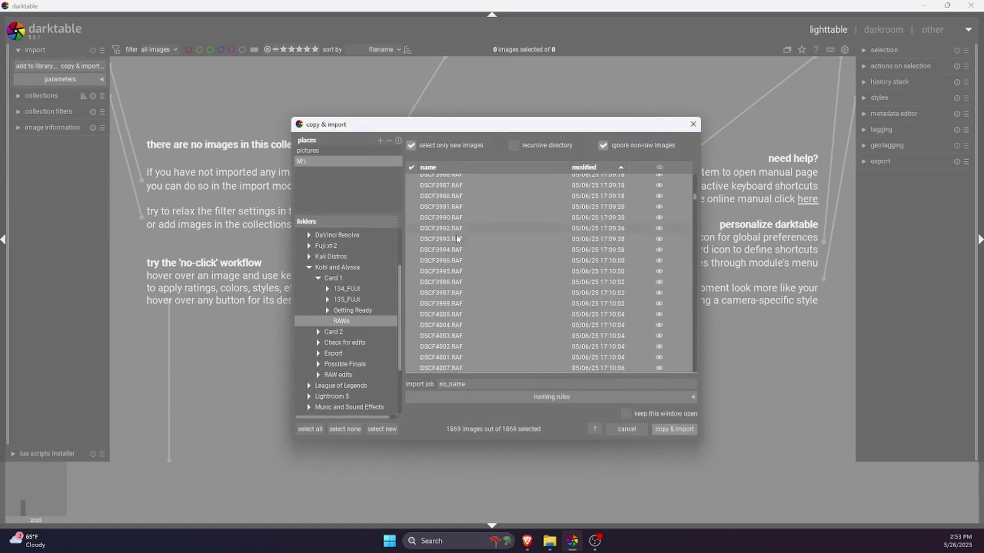
{"action": "left_click", "coordinate": [458, 240]}
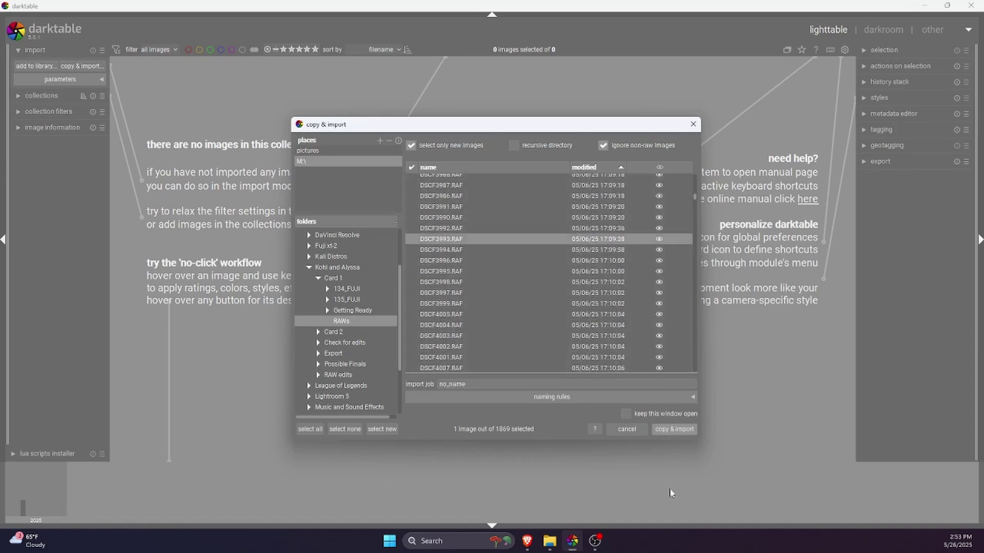
{"action": "left_click", "coordinate": [669, 429]}
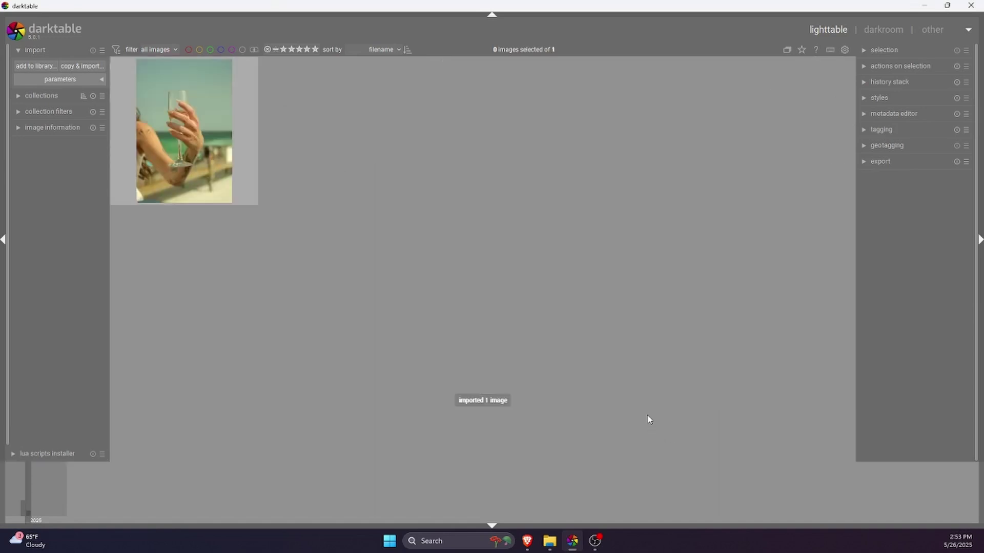
{"action": "left_click", "coordinate": [250, 148]}
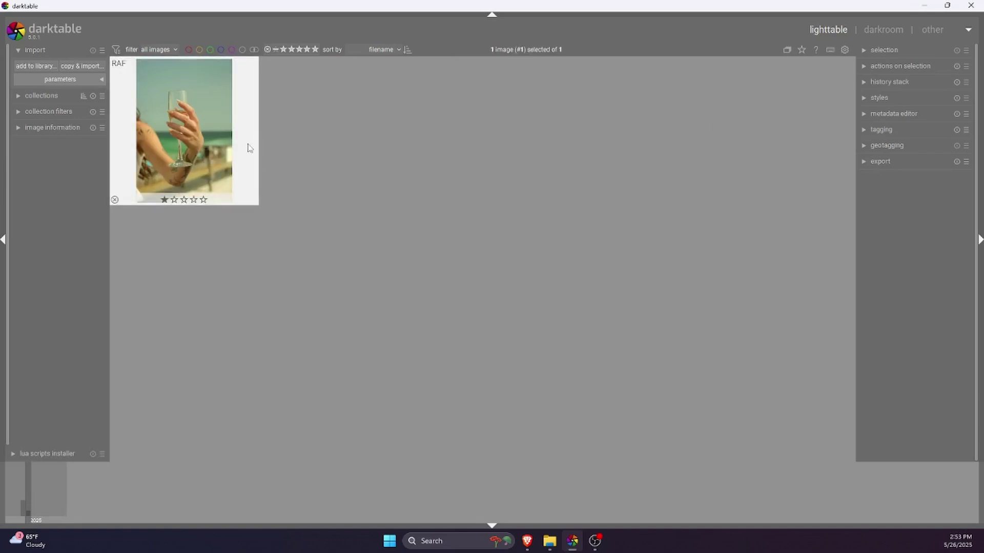
- In the darkroom, set exposure to +1.116 EV and black level correction to +0.0176
{"action": "left_click", "coordinate": [877, 30]}
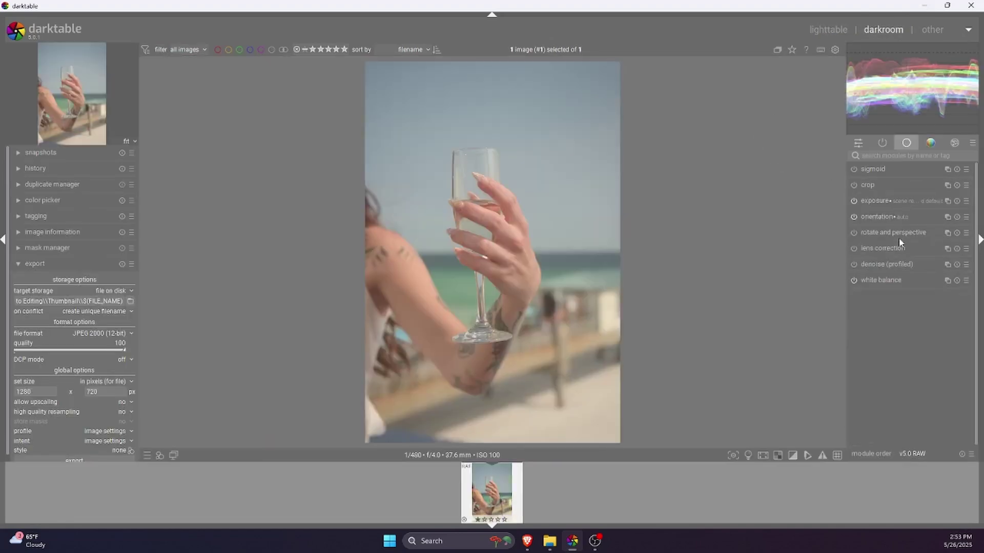
{"action": "left_click", "coordinate": [874, 205]}
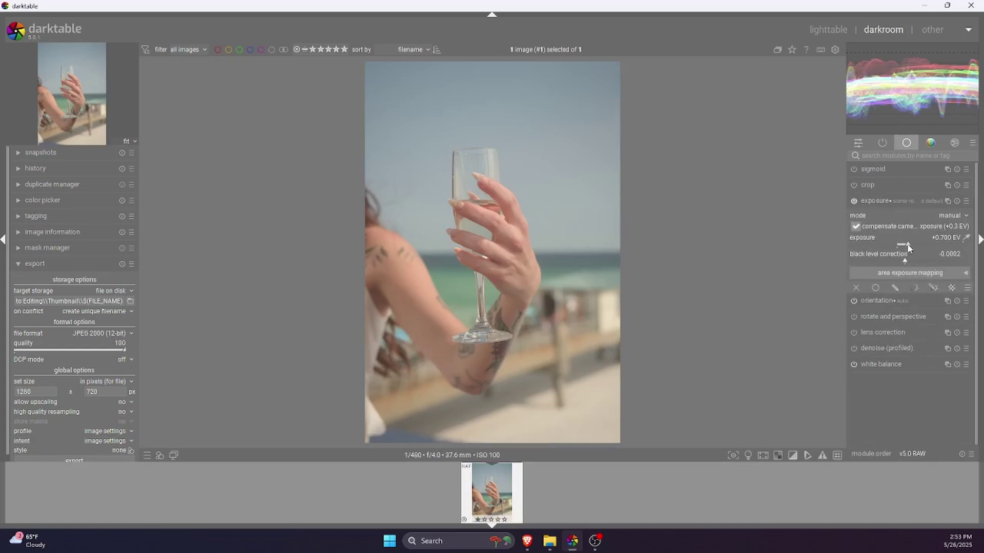
{"action": "left_click_drag", "start_coordinate": [908, 249], "coordinate": [916, 249]}
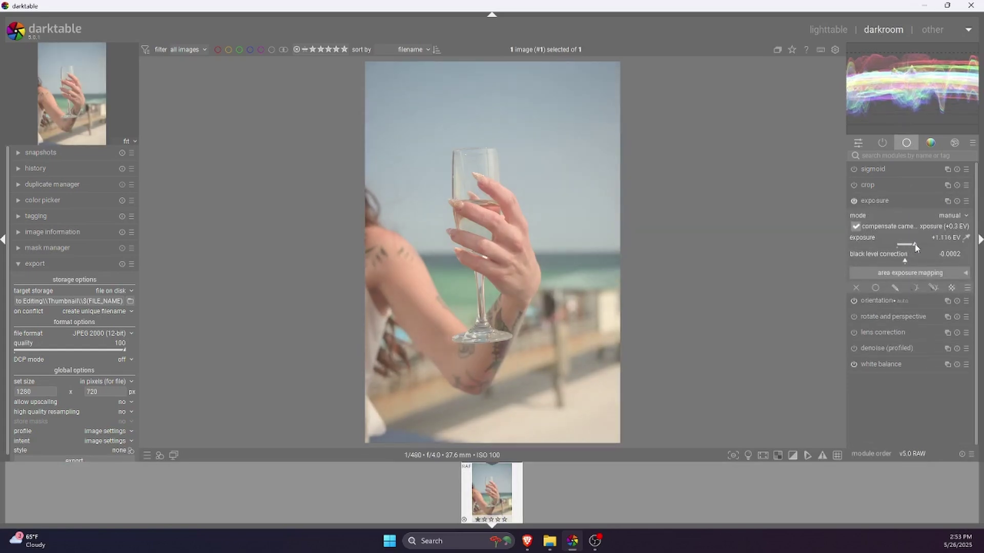
{"action": "left_click_drag", "start_coordinate": [906, 259], "coordinate": [915, 263]}
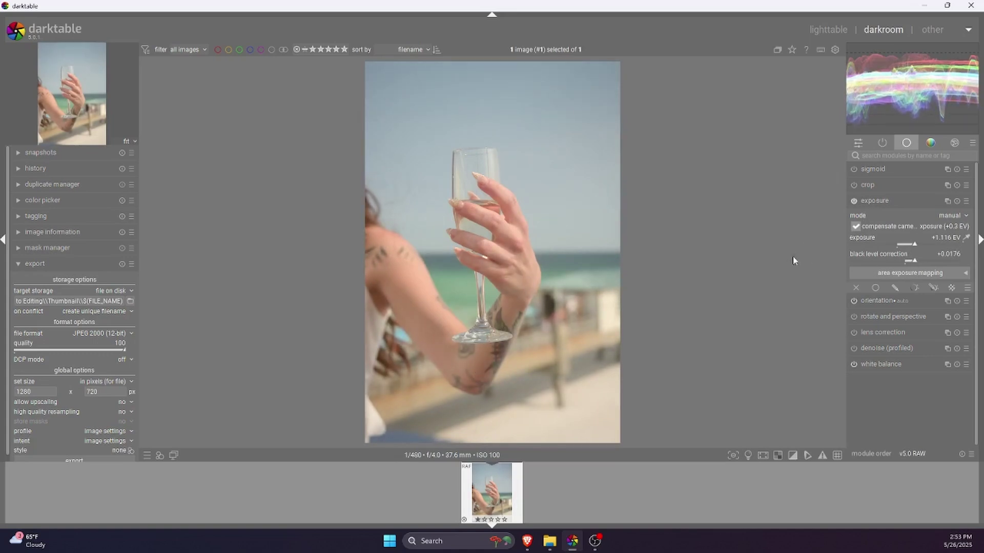
- Warm white balance to 7248 K, raise color calibration to 4019 K, then test a slight tilt
{"action": "left_click", "coordinate": [884, 364]}
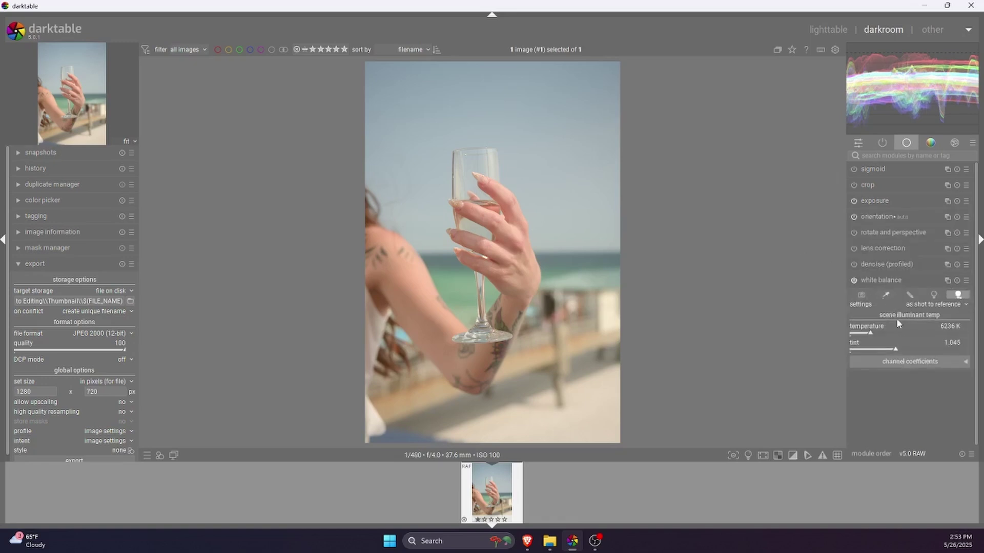
{"action": "left_click", "coordinate": [873, 334]}
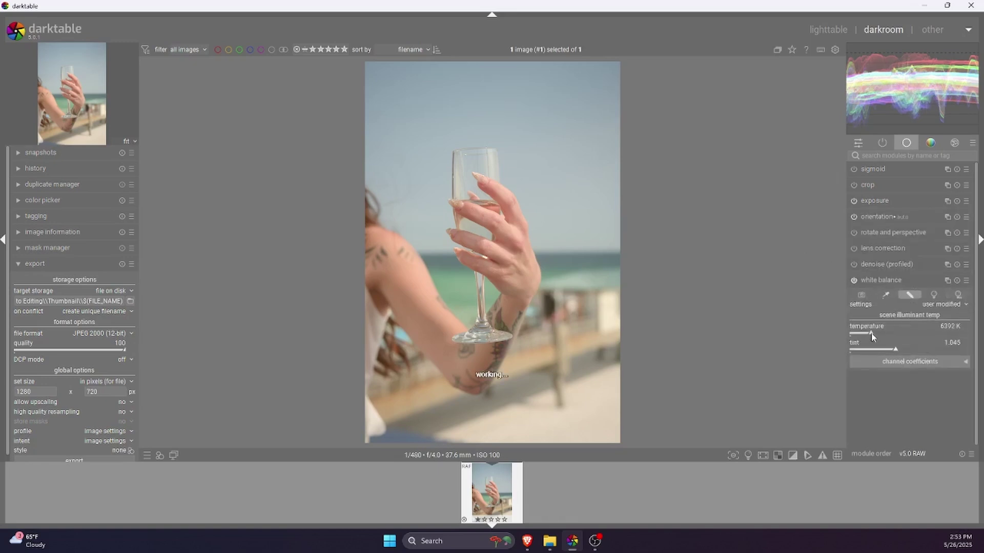
{"action": "left_click", "coordinate": [958, 307]}
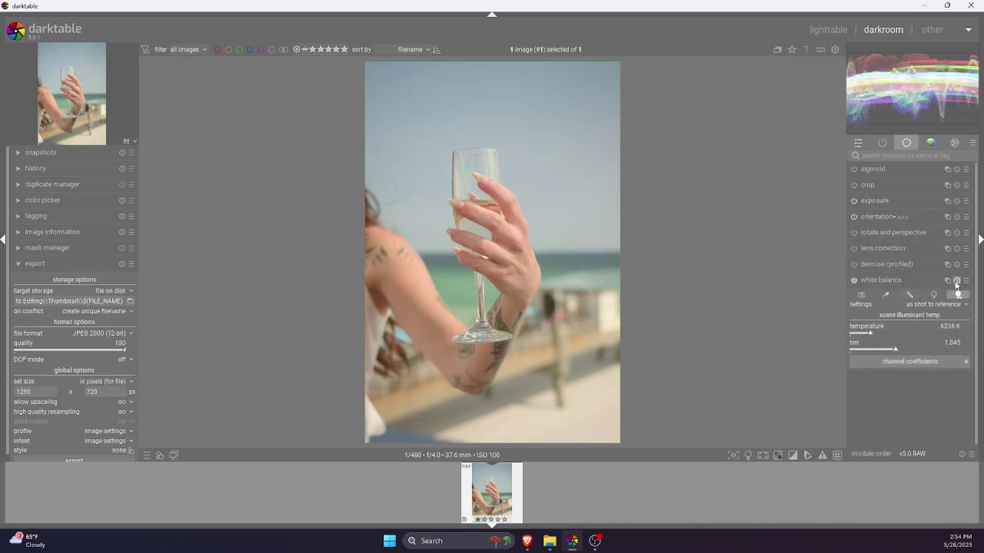
{"action": "left_click", "coordinate": [873, 332]}
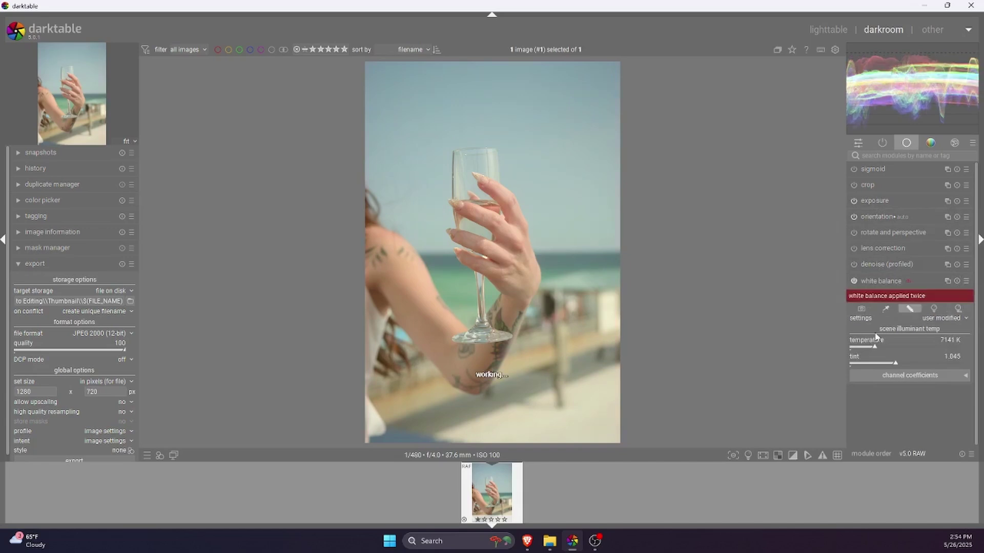
{"action": "left_click", "coordinate": [876, 334]}
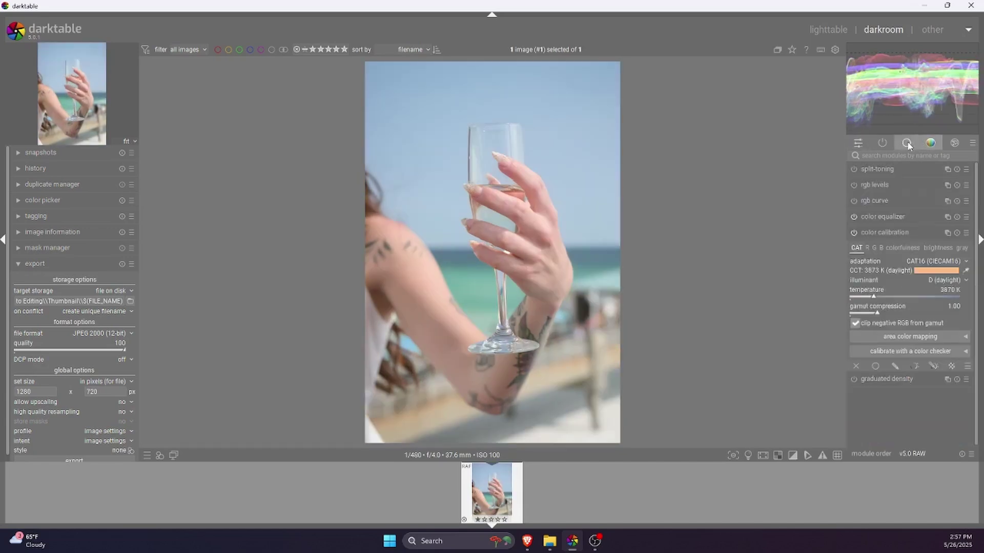
{"action": "mouse_move", "coordinate": [874, 300]}
{"action": "left_mouse_down"}
{"action": "mouse_move", "coordinate": [911, 300]}
{"action": "mouse_move", "coordinate": [885, 315]}
{"action": "left_mouse_up"}
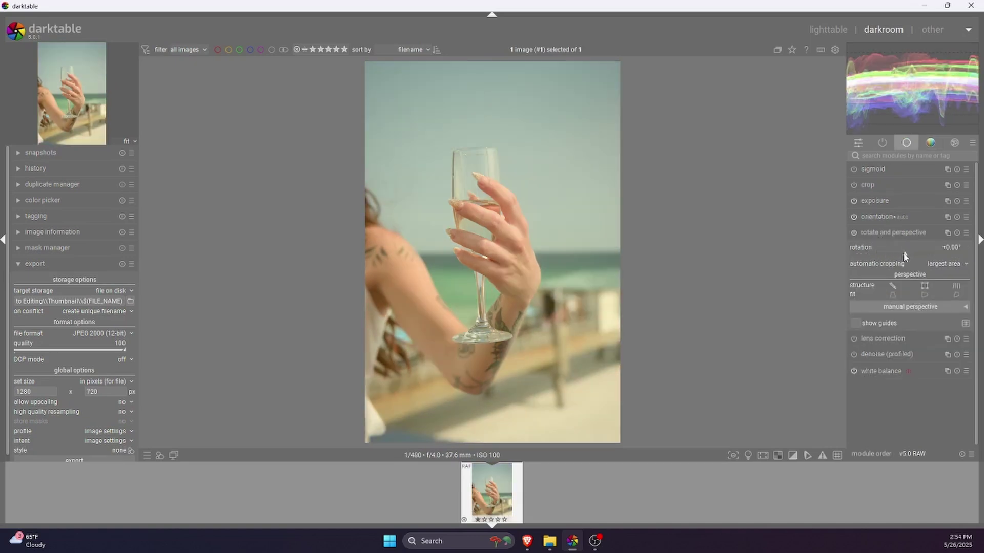
{"action": "mouse_move", "coordinate": [904, 256]}
{"action": "left_mouse_down"}
{"action": "mouse_move", "coordinate": [874, 262]}
{"action": "mouse_move", "coordinate": [907, 258]}
{"action": "left_mouse_up"}
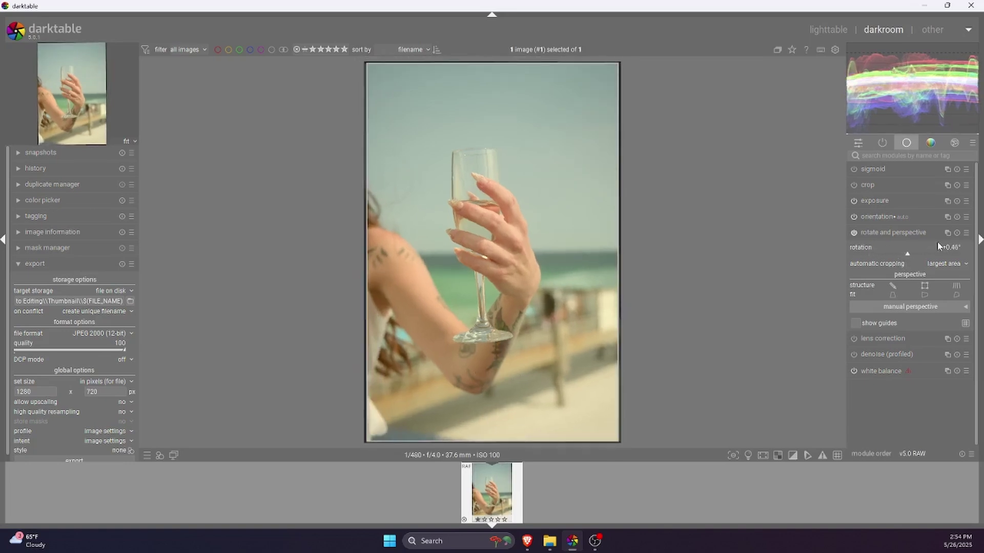
- Reset the rotate and perspective rotation to 0°, collapse it, and expand the crop module
{"action": "left_click", "coordinate": [956, 234]}
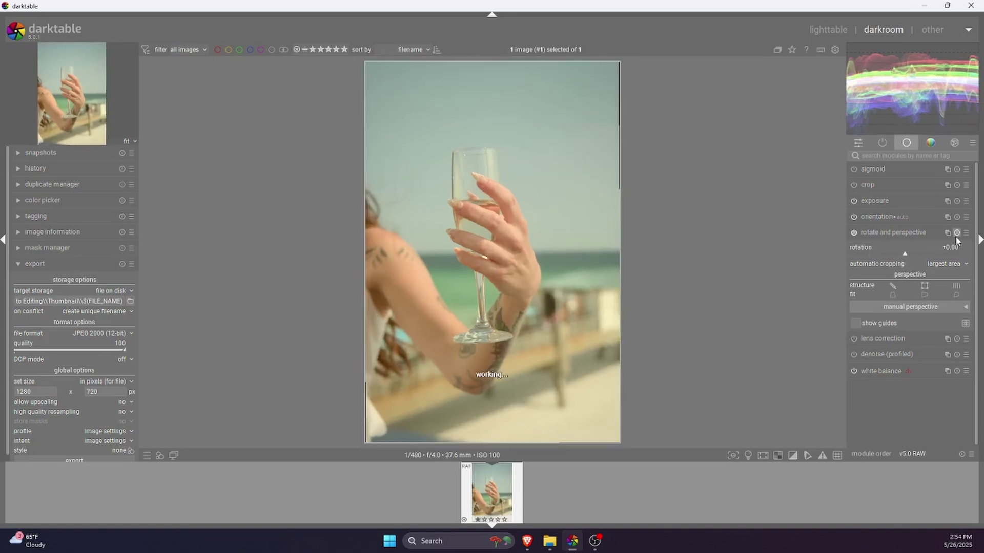
{"action": "left_click", "coordinate": [889, 235]}
{"action": "left_click", "coordinate": [884, 183]}
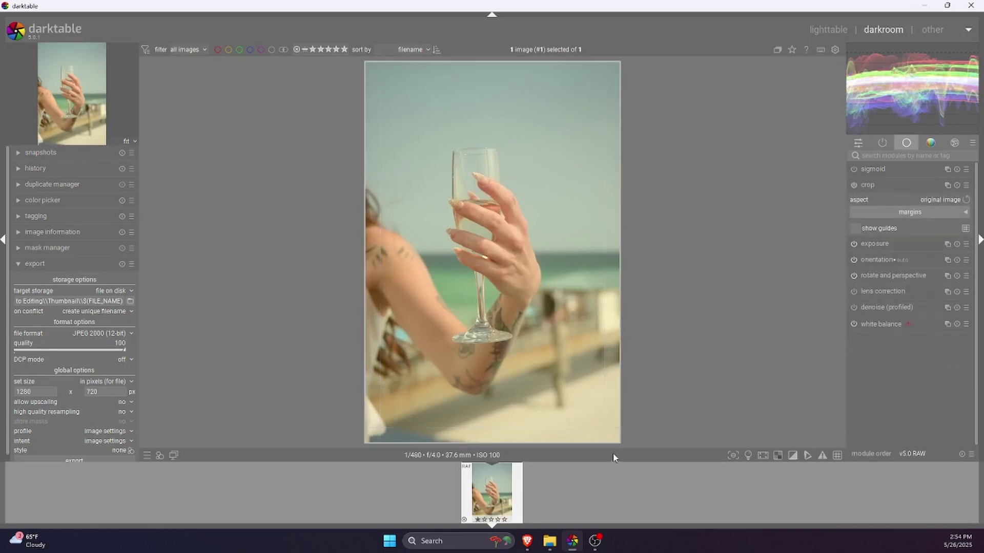
- Pull the crop corners in to about 3410 x 5098 around the hand and glass, then apply it
{"action": "left_click_drag", "start_coordinate": [615, 437], "coordinate": [583, 423]}
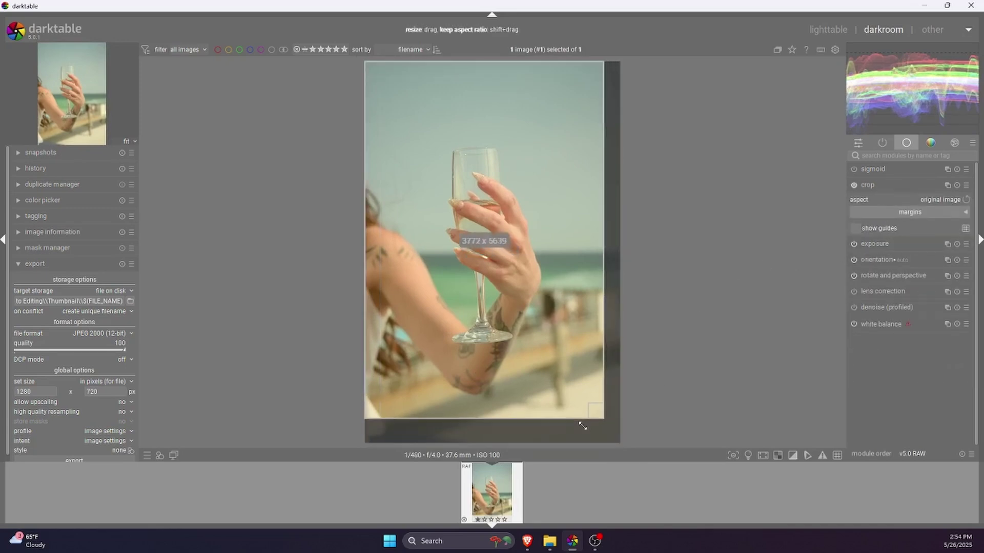
{"action": "left_click_drag", "start_coordinate": [595, 72], "coordinate": [562, 94]}
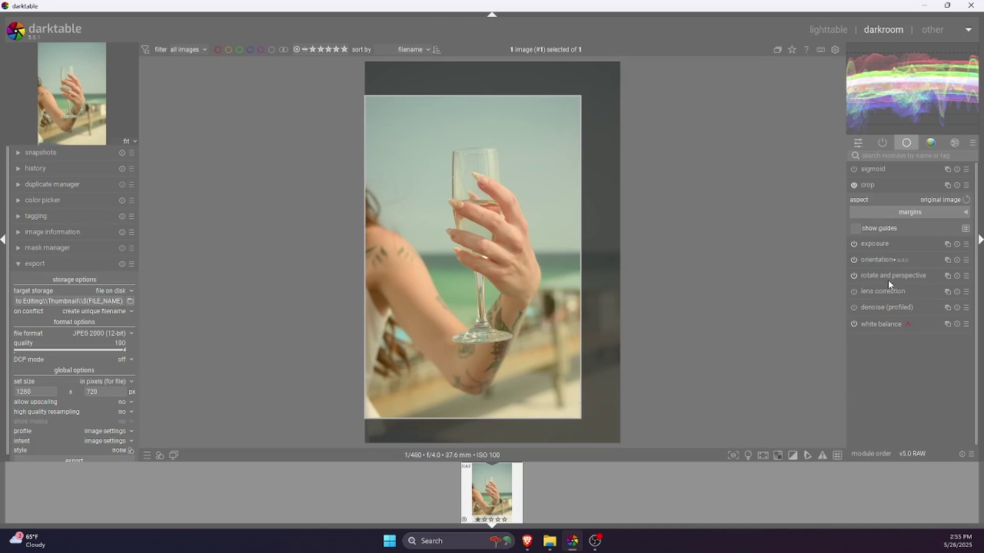
{"action": "left_click", "coordinate": [882, 245]}
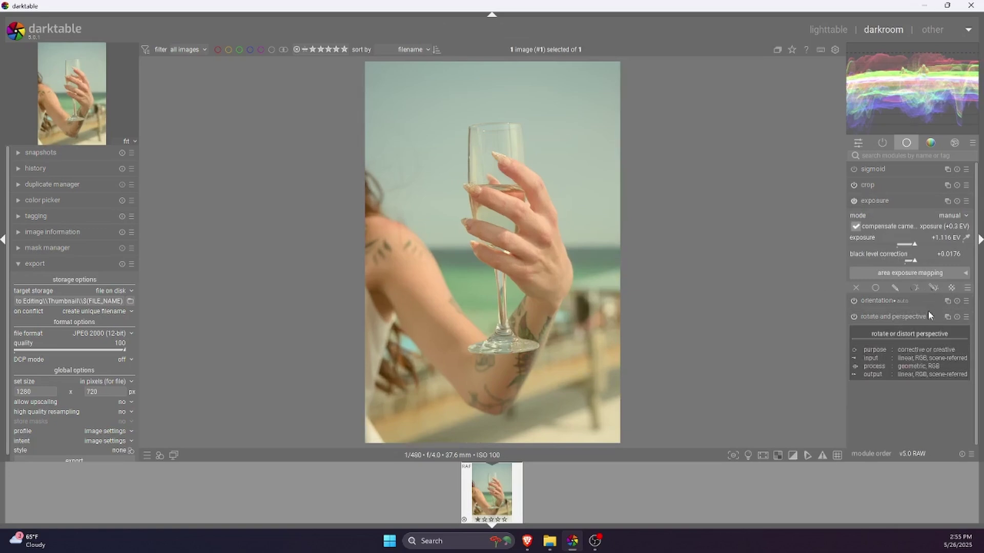
{"action": "key", "text": "ctrl+alt+q"}
{"action": "left_click_drag", "start_coordinate": [980, 281], "coordinate": [975, 337]}
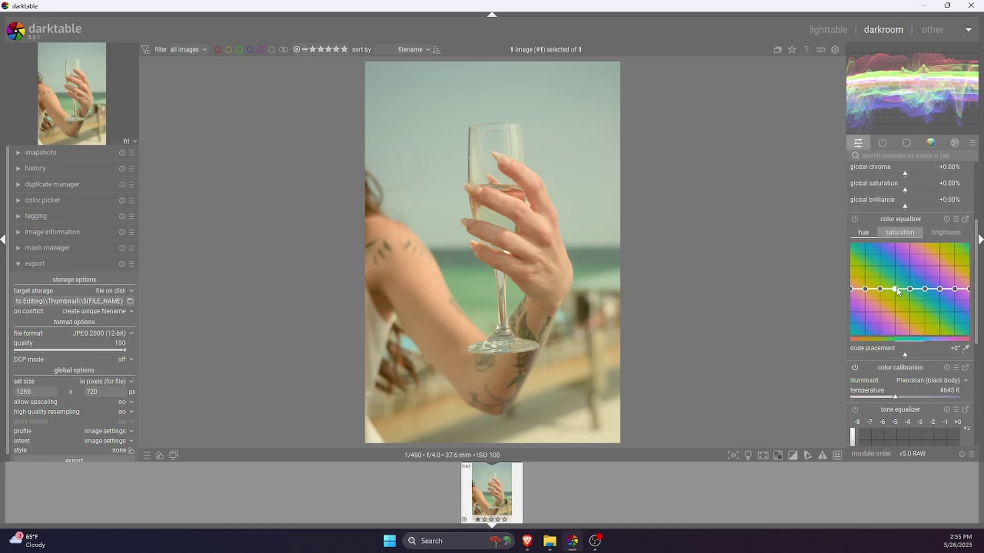
- On the color equalizer saturation curve, lift one hue range and lower the neighbouring peak slightly
{"action": "left_click_drag", "start_coordinate": [898, 292], "coordinate": [939, 284]}
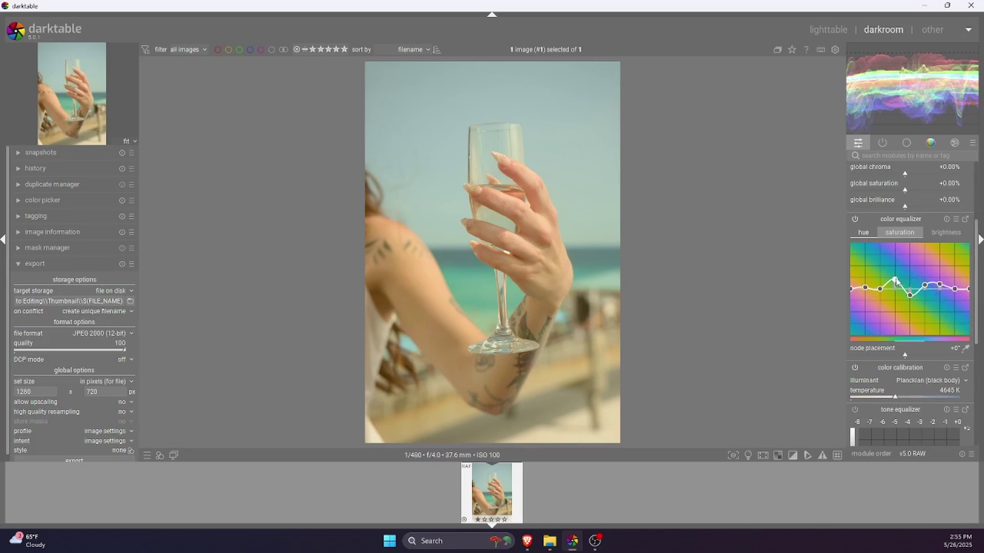
{"action": "left_click_drag", "start_coordinate": [895, 280], "coordinate": [913, 299]}
{"action": "scroll", "coordinate": [912, 314], "scroll_direction": "up", "scroll_amount": 5}
{"action": "scroll", "coordinate": [907, 314], "scroll_direction": "down", "scroll_amount": 2}
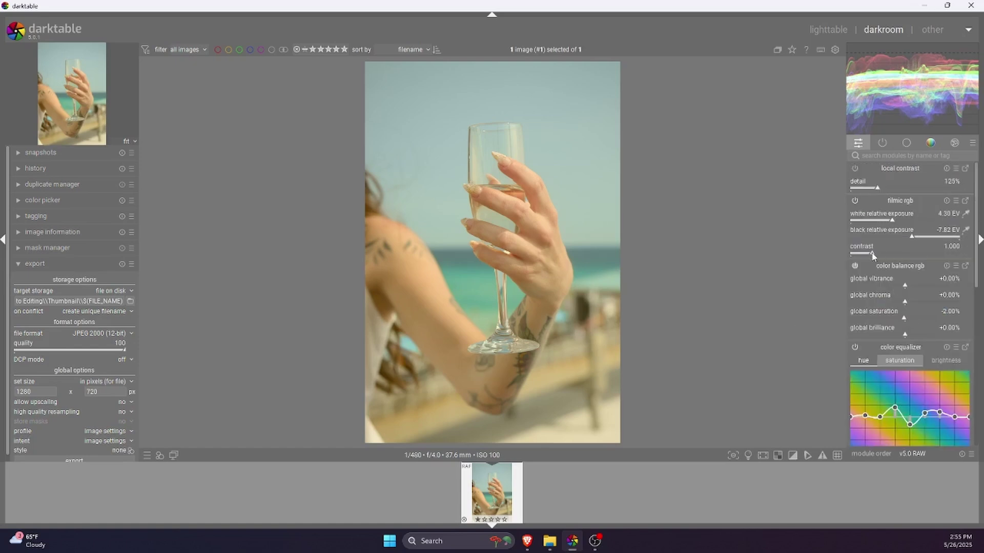
- Raise filmic rgb contrast from 1.000 to about 1.224 and show the active modules group
{"action": "left_click_drag", "start_coordinate": [873, 254], "coordinate": [881, 256]}
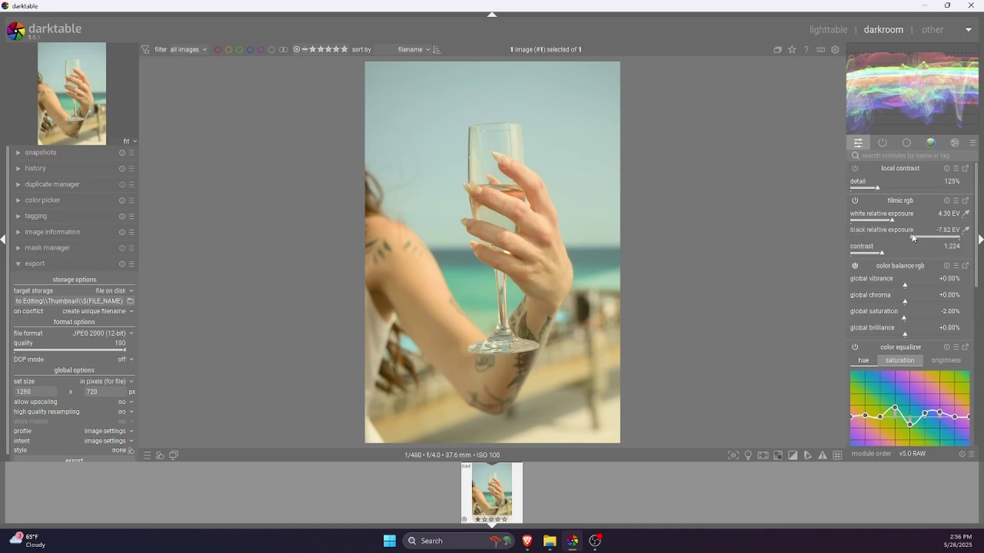
{"action": "left_click", "coordinate": [906, 142]}
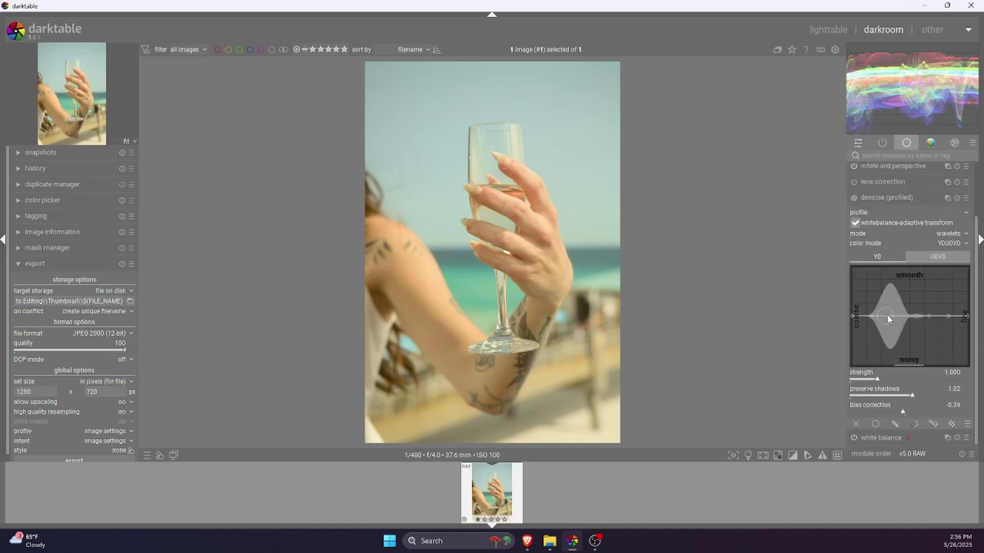
- Lift the denoise (profiled) curve's mid-scale node to a moderate peak and lower its finest-detail end
{"action": "left_click_drag", "start_coordinate": [909, 319], "coordinate": [912, 323]}
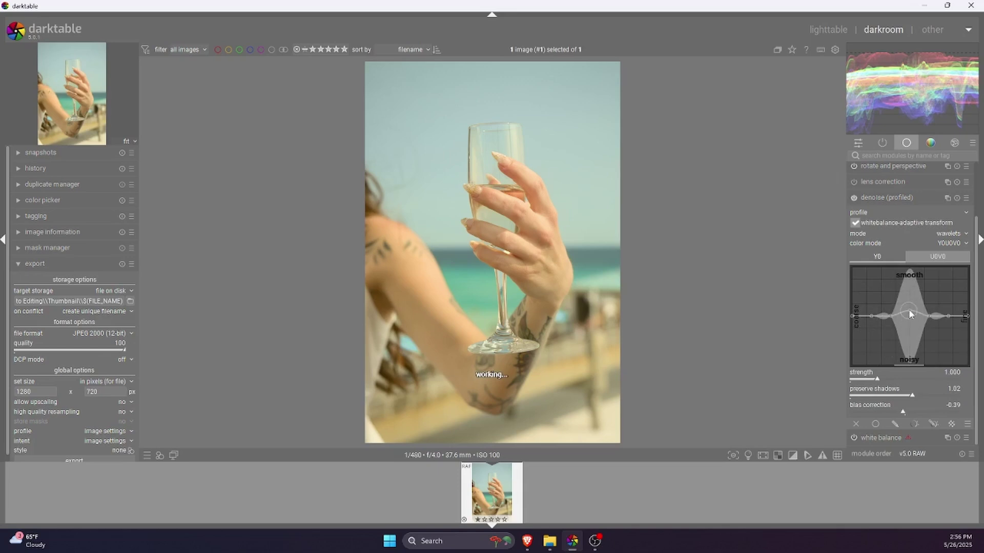
{"action": "mouse_move", "coordinate": [909, 307]}
{"action": "left_mouse_down"}
{"action": "mouse_move", "coordinate": [911, 290]}
{"action": "mouse_move", "coordinate": [919, 333]}
{"action": "mouse_move", "coordinate": [911, 271]}
{"action": "mouse_move", "coordinate": [923, 324]}
{"action": "mouse_move", "coordinate": [898, 317]}
{"action": "mouse_move", "coordinate": [899, 294]}
{"action": "left_mouse_up"}
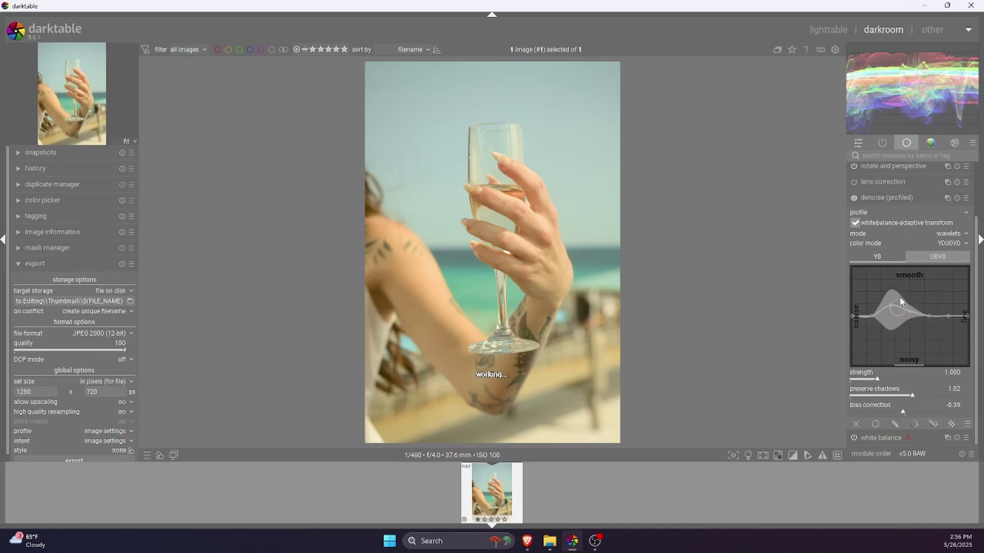
{"action": "mouse_move", "coordinate": [901, 301]}
{"action": "left_mouse_down"}
{"action": "mouse_move", "coordinate": [898, 286]}
{"action": "mouse_move", "coordinate": [894, 303]}
{"action": "left_mouse_up"}
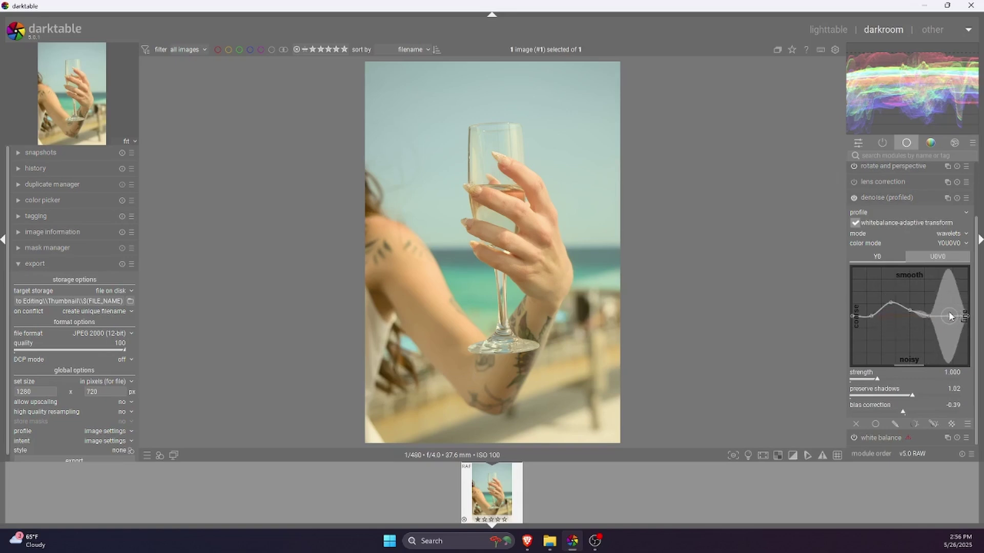
{"action": "left_click_drag", "start_coordinate": [950, 316], "coordinate": [953, 345]}
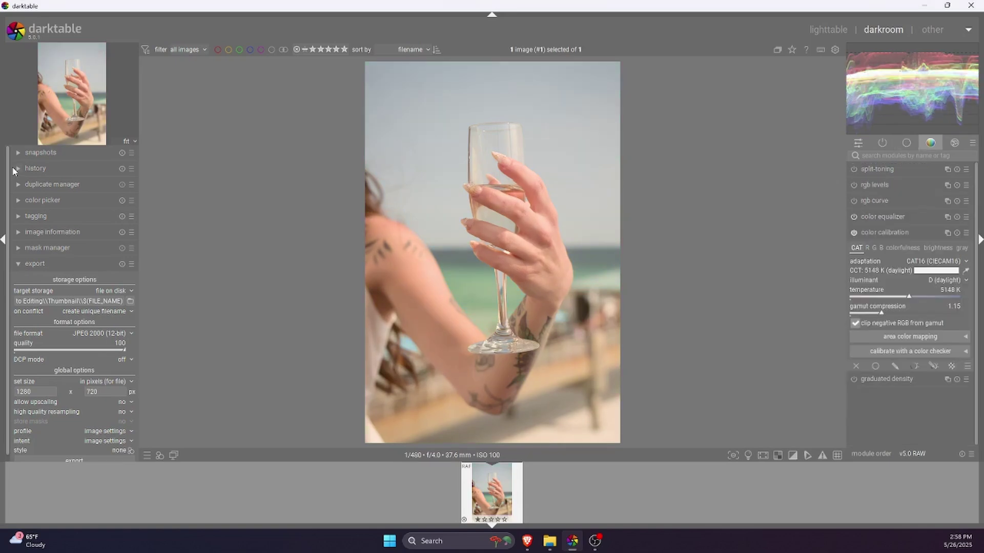
- In the history stack, switch between item 0 original and item 24 to compare before and after
{"action": "left_click", "coordinate": [16, 169]}
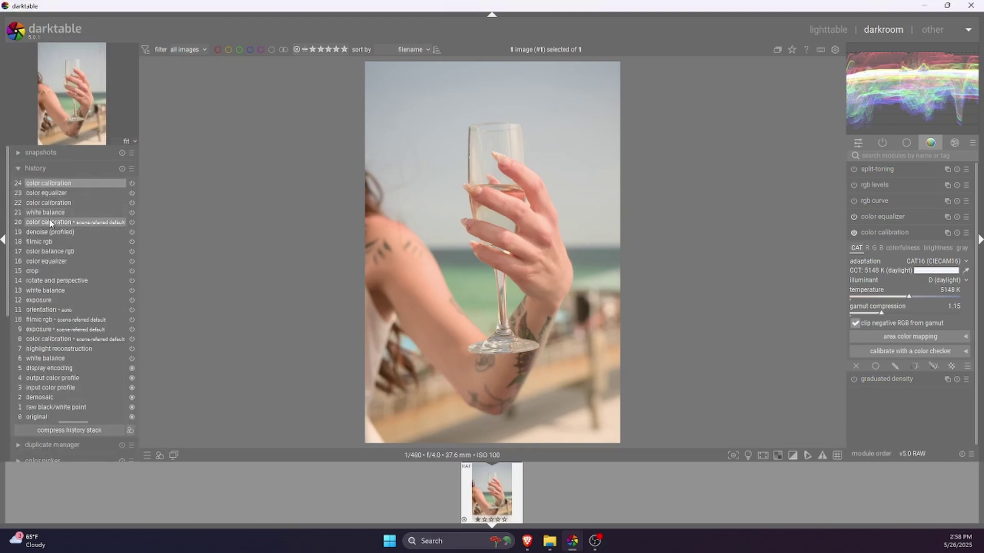
{"action": "left_click", "coordinate": [44, 417]}
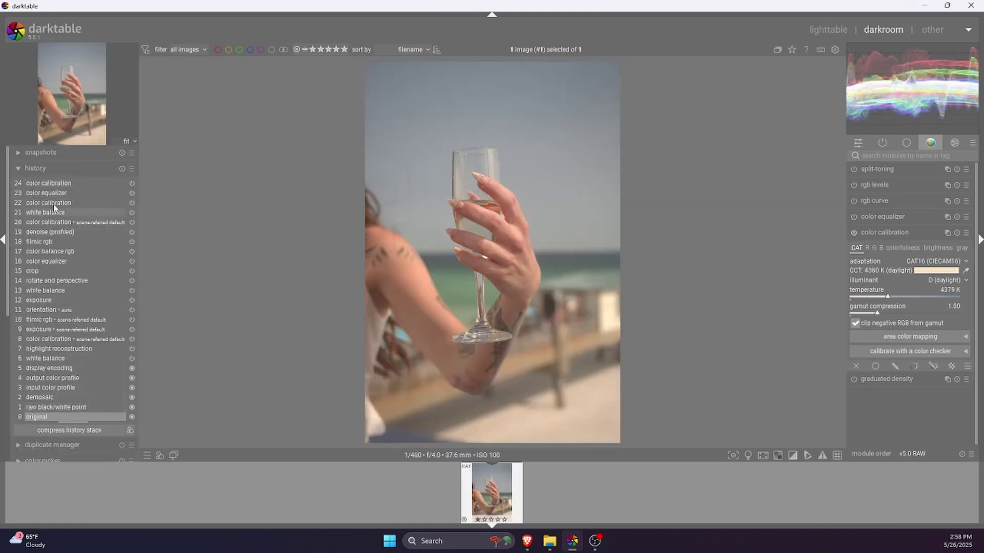
{"action": "left_click", "coordinate": [44, 185]}
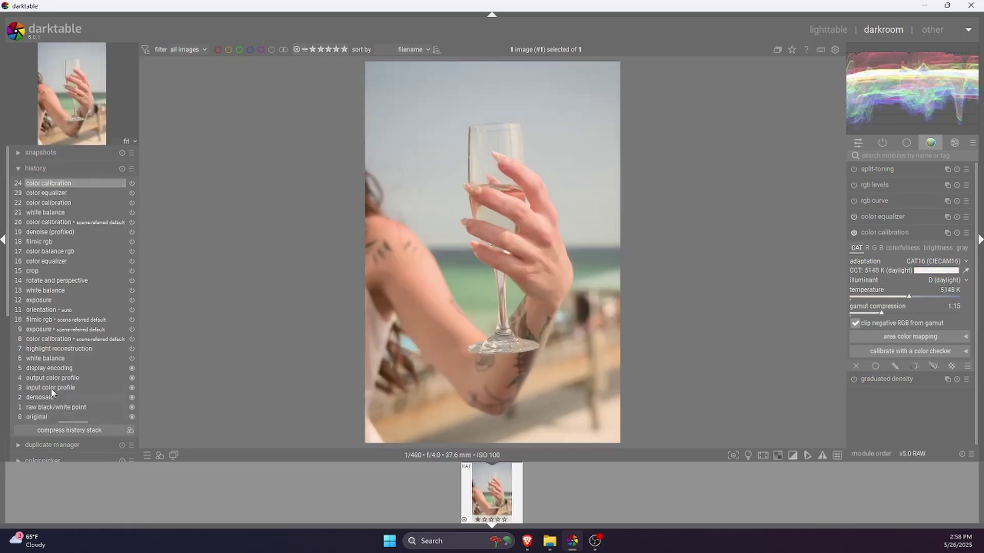
{"action": "left_click", "coordinate": [54, 416]}
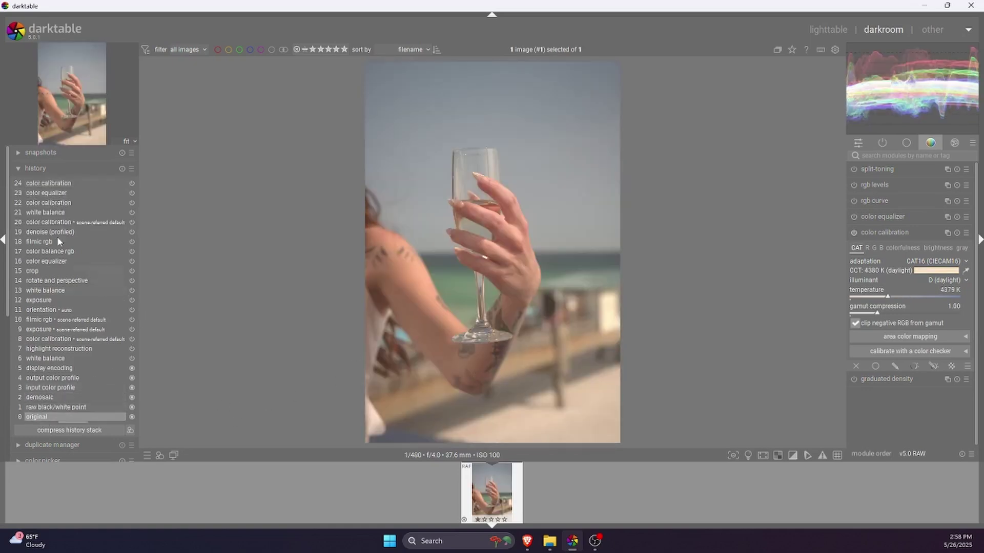
{"action": "mouse_move", "coordinate": [46, 188]}
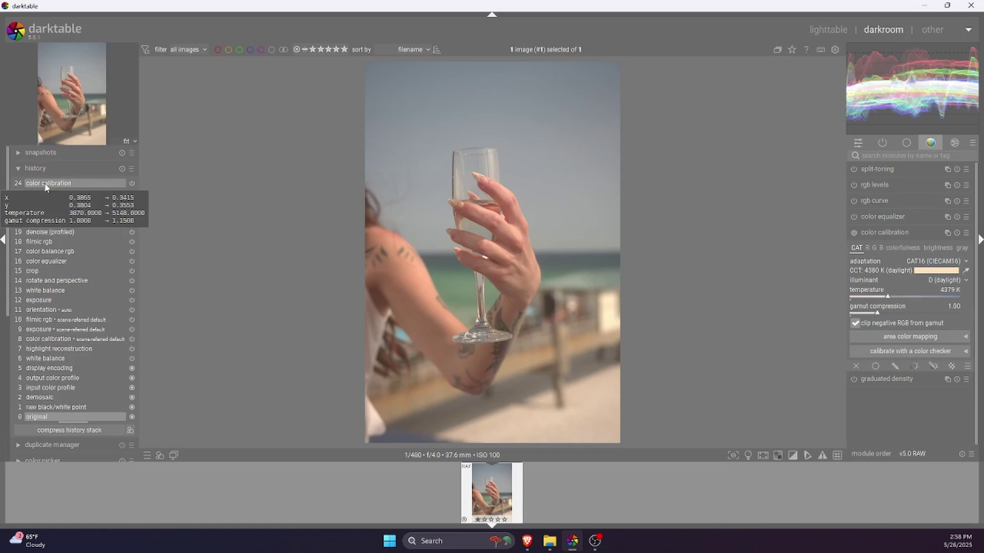
{"action": "left_click", "coordinate": [46, 186]}
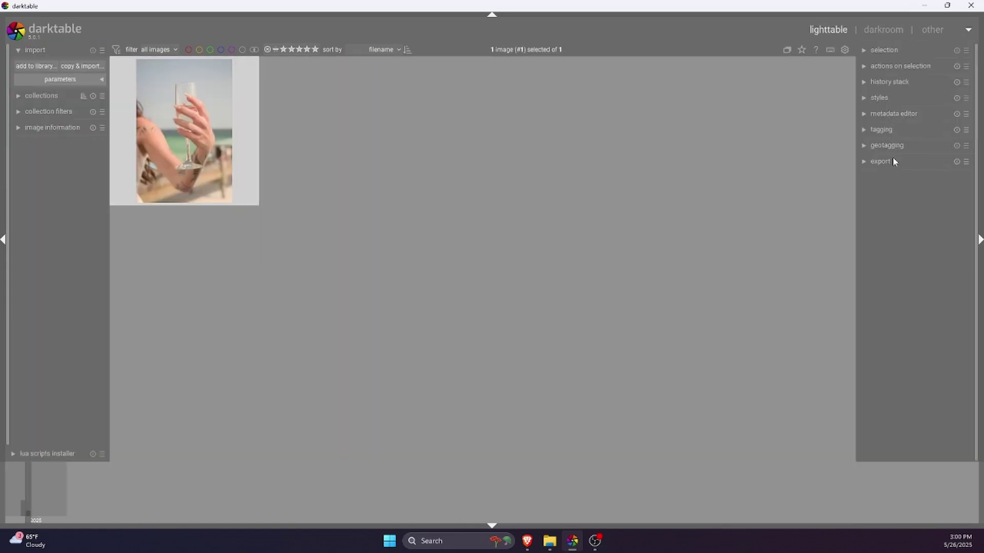
- Set the export output folder to the Export folder in the project directory on drive M2-2
{"action": "left_click", "coordinate": [891, 161]}
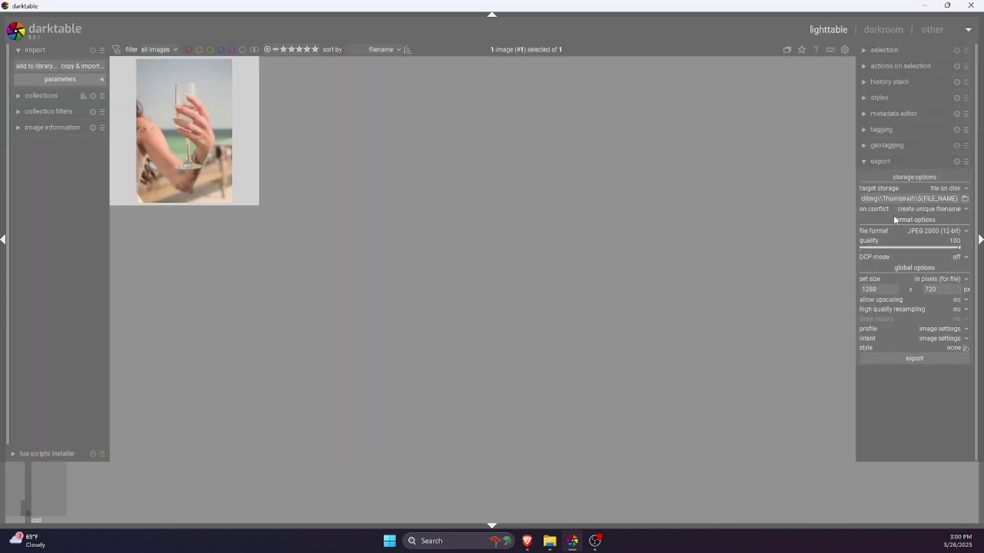
{"action": "left_click", "coordinate": [965, 199]}
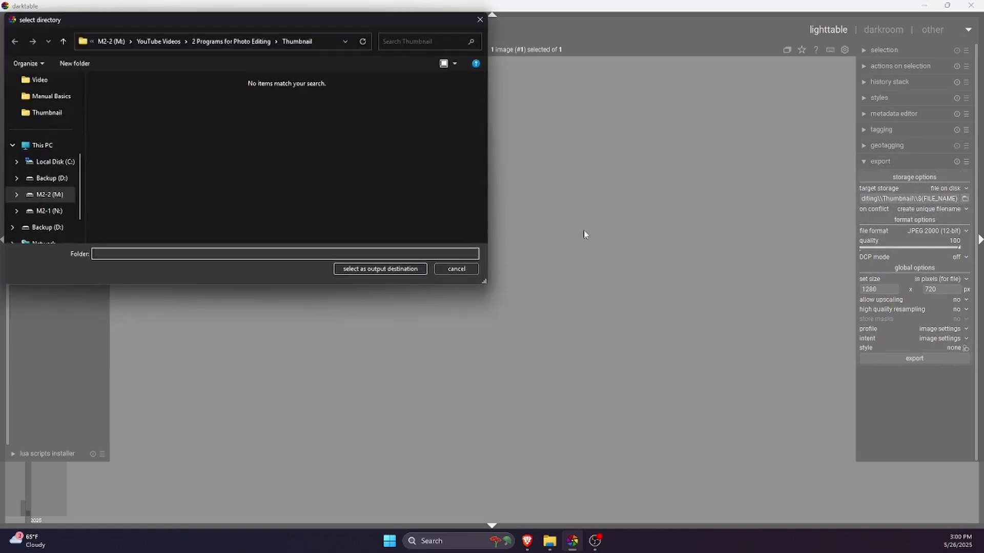
{"action": "left_click", "coordinate": [117, 41]}
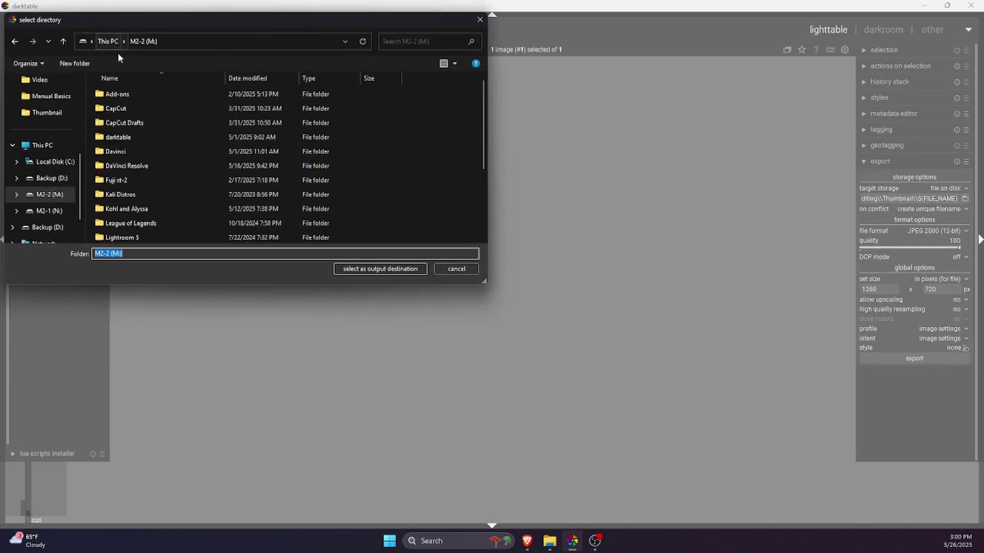
{"action": "double_click", "coordinate": [138, 210]}
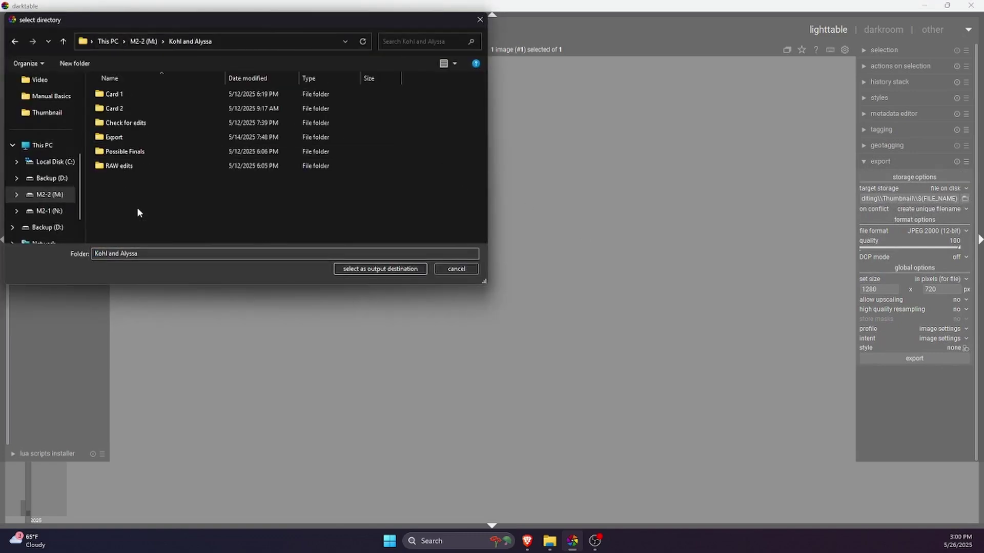
{"action": "double_click", "coordinate": [139, 136]}
{"action": "key", "text": "Return"}
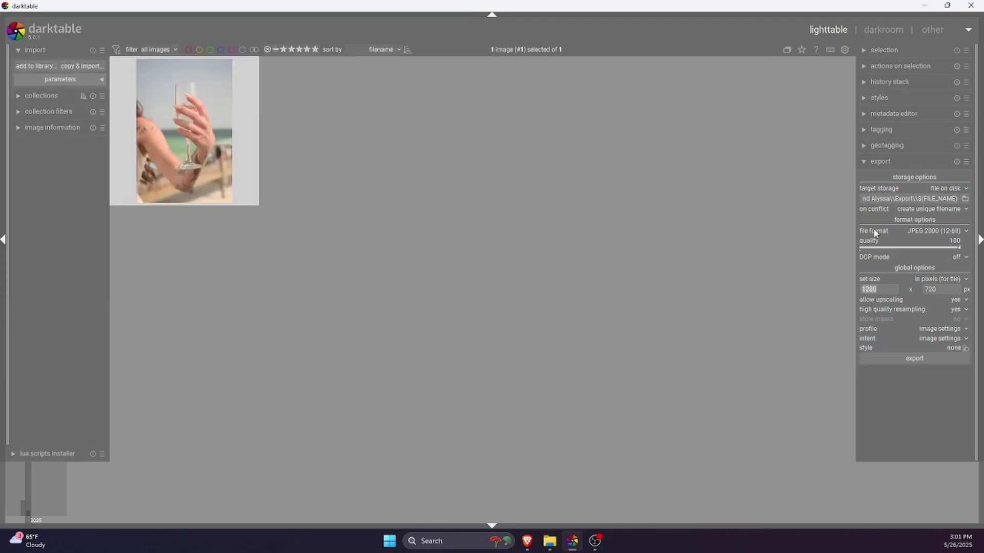
- Export the edited photo as an 8-bit JPEG at quality 95
{"action": "left_click", "coordinate": [924, 232]}
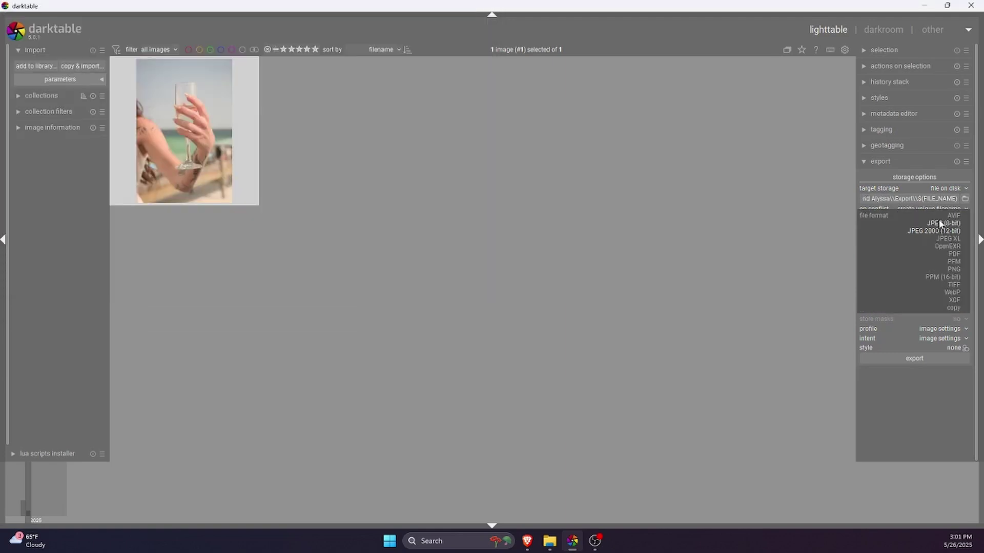
{"action": "left_click", "coordinate": [943, 224]}
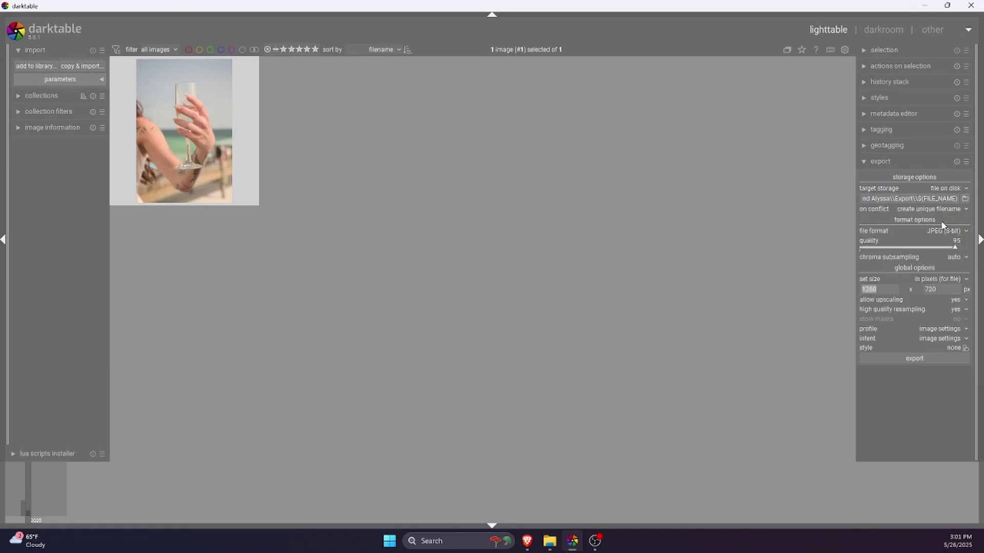
{"action": "left_click", "coordinate": [927, 355]}
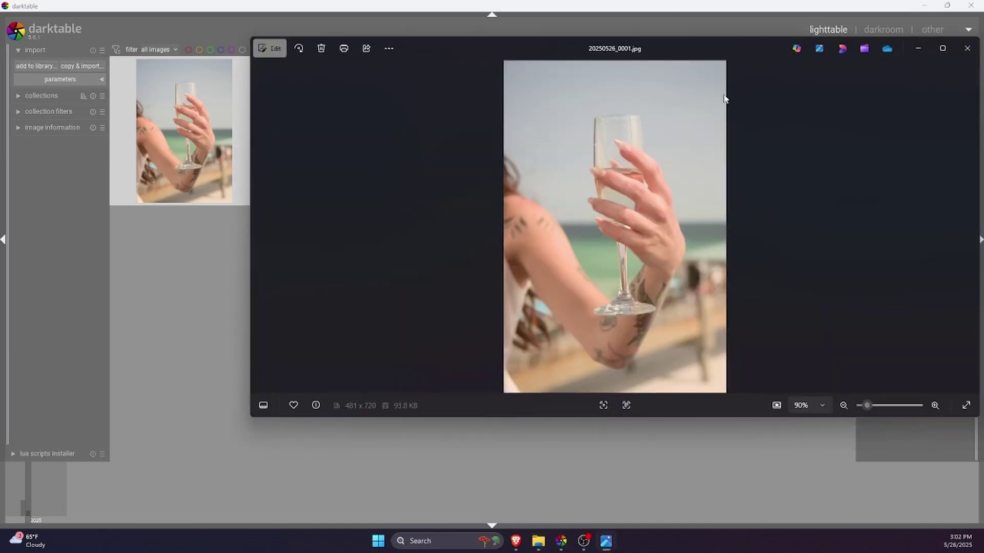
- Maximize the Photos window and zoom into 20250526_0001.jpg to about 133%
{"action": "left_click", "coordinate": [942, 48]}
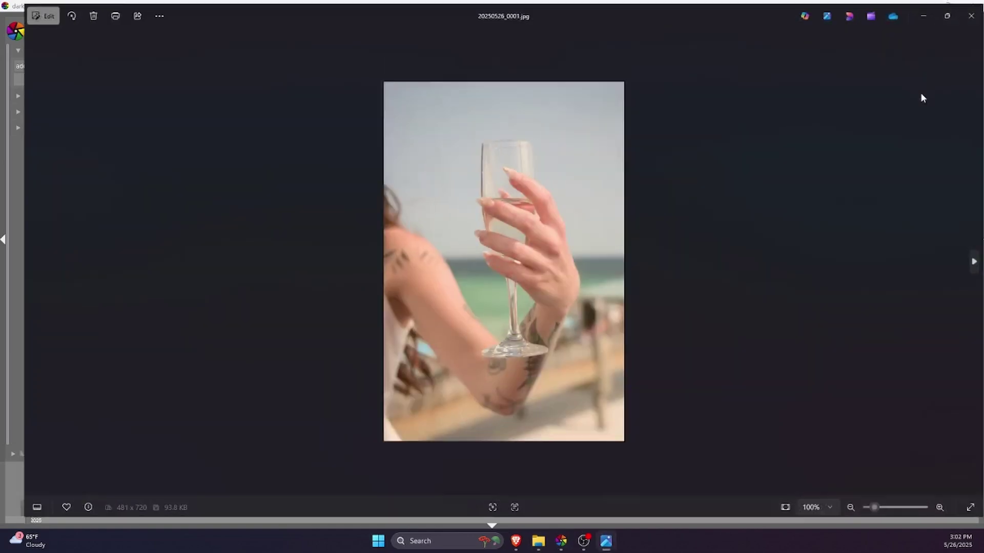
{"action": "scroll", "coordinate": [501, 255], "scroll_direction": "up", "scroll_amount": 3}
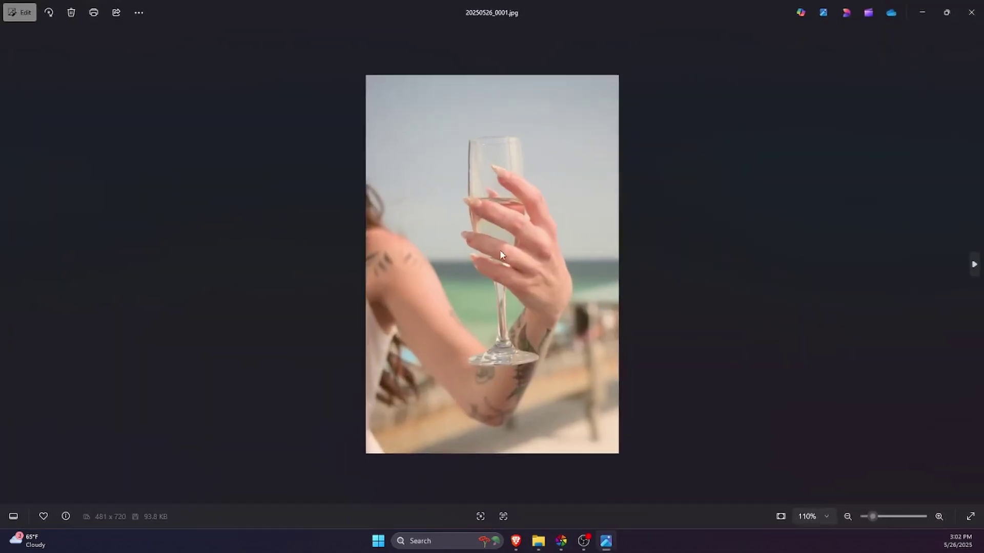